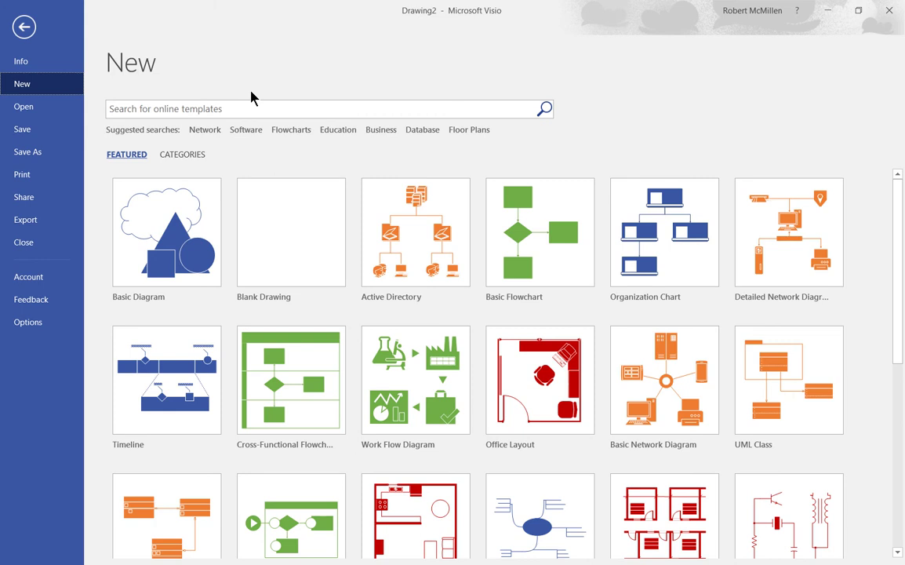
# - Create a new drawing from the Basic Diagram template using US Units
pyautogui.click(183, 220)
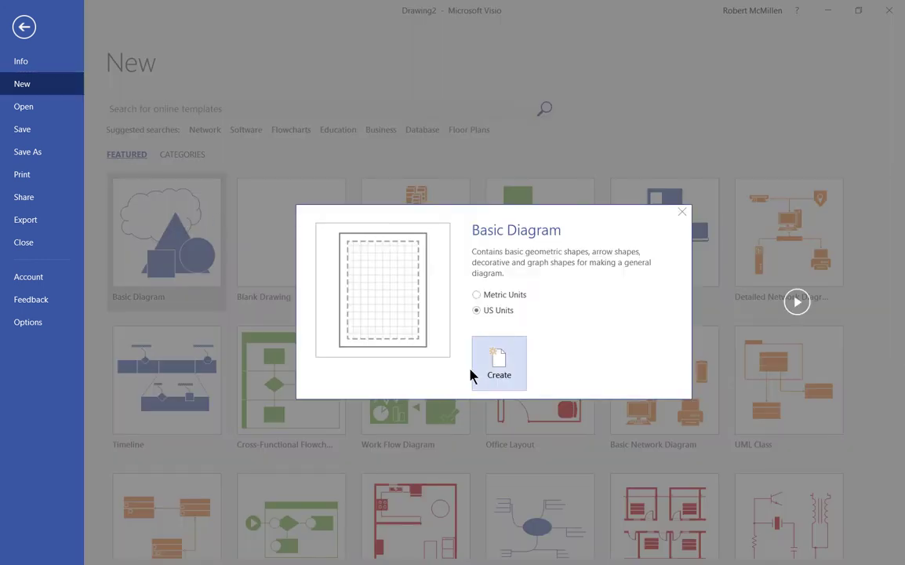
pyautogui.click(500, 365)
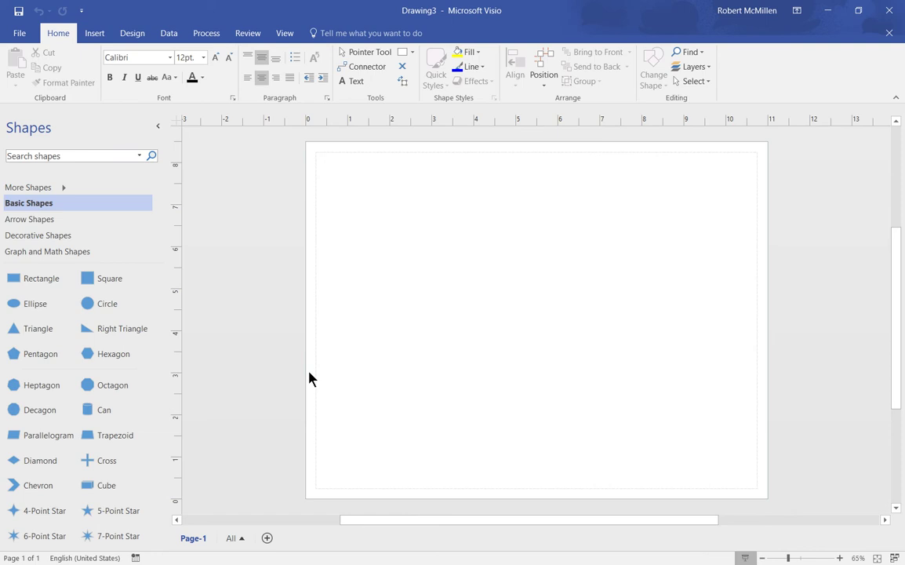
# - Browse the Arrow, Decorative and Graph and Math Shapes stencils, ending on Arrow Shapes
pyautogui.scroll(-1, 67, 228)
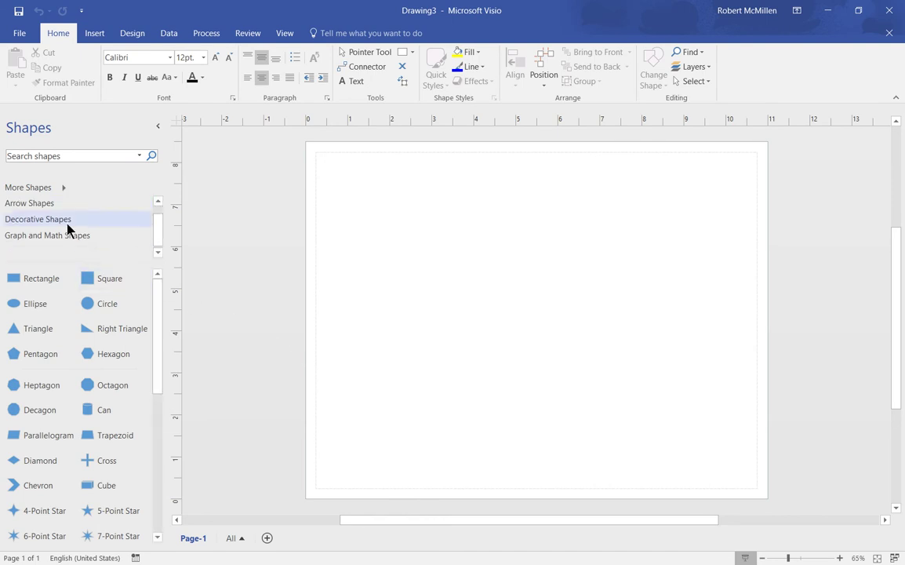
pyautogui.click(24, 206)
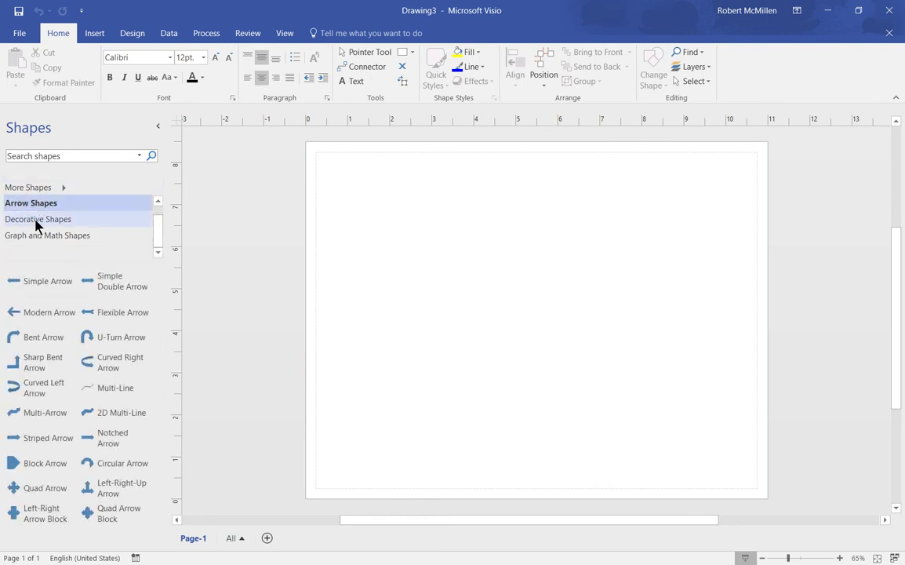
pyautogui.click(35, 225)
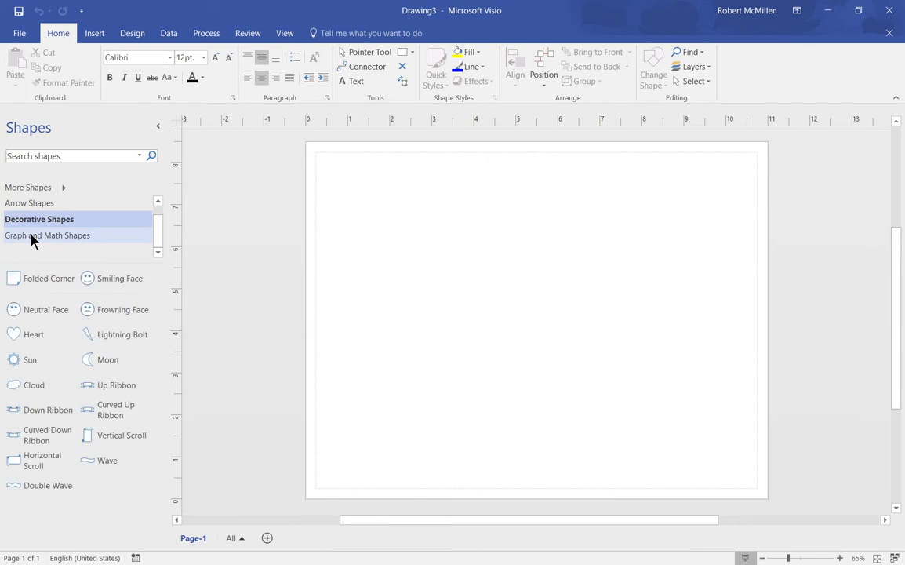
pyautogui.click(31, 239)
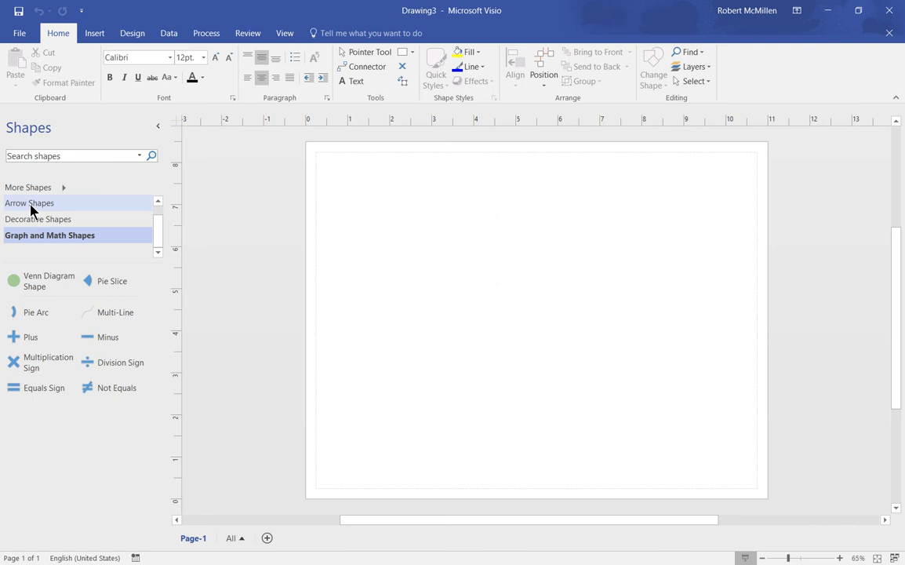
pyautogui.click(30, 206)
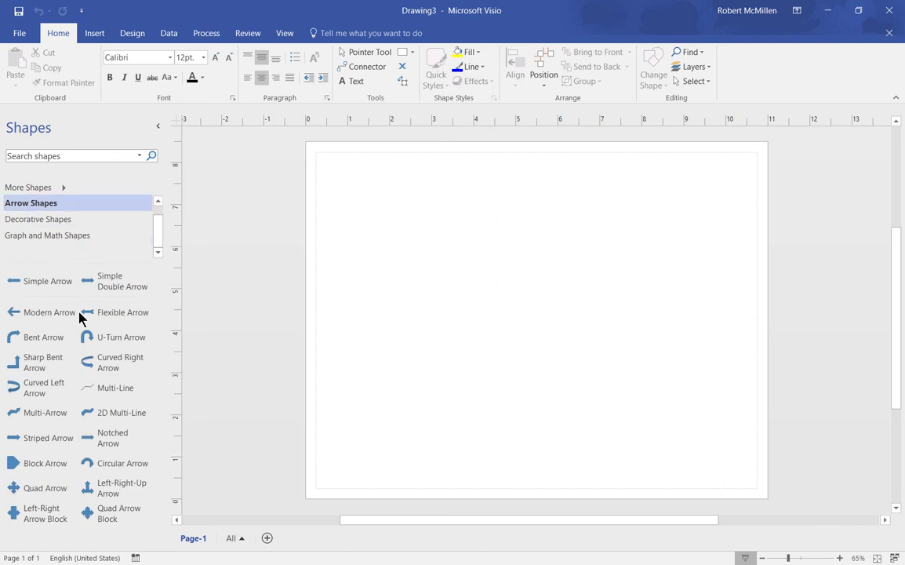
# - Add the Blocks stencil from More Shapes > General, then close the stencil list
pyautogui.click(63, 189)
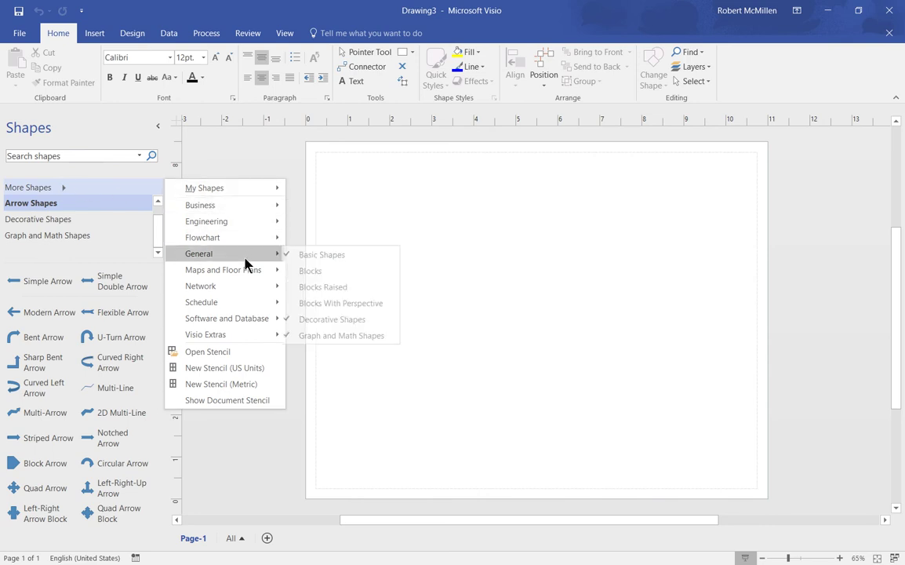
pyautogui.moveTo(247, 288)
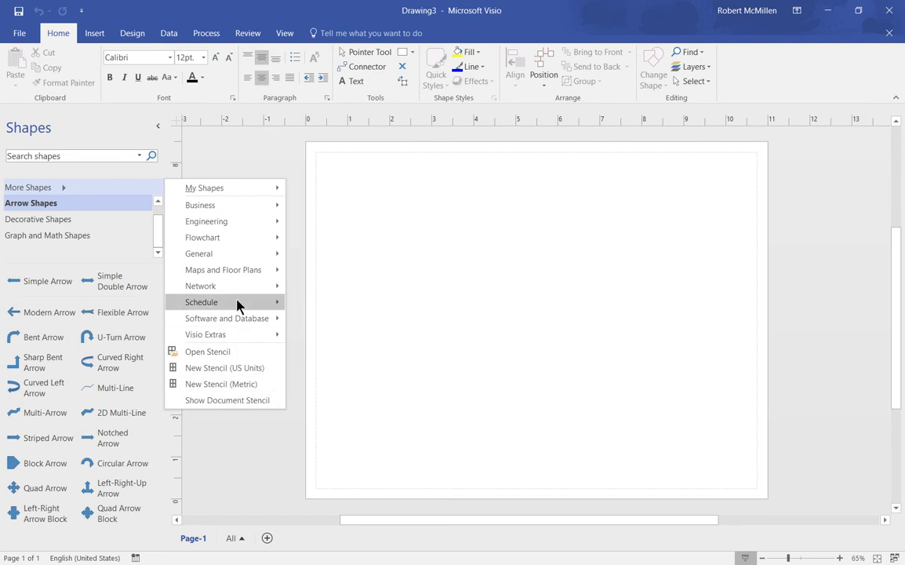
pyautogui.moveTo(232, 245)
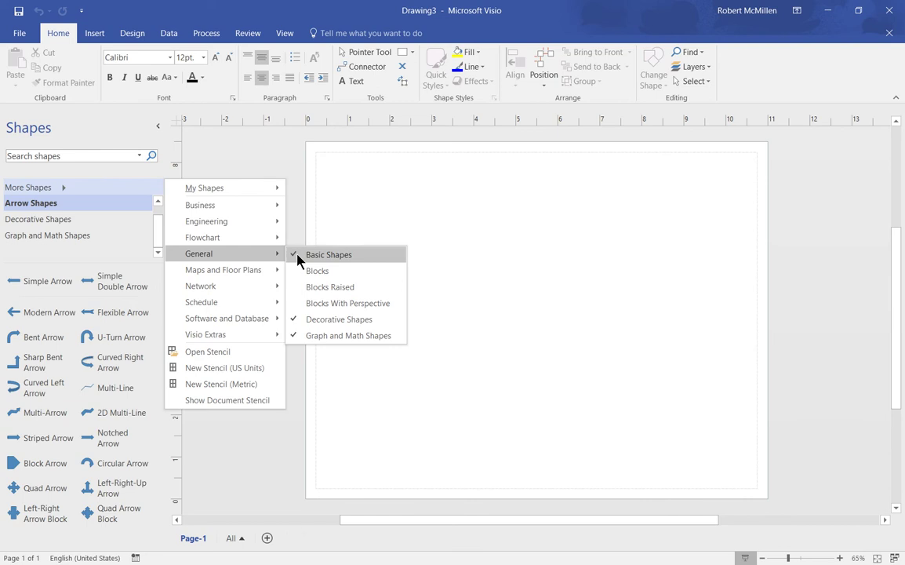
pyautogui.click(317, 271)
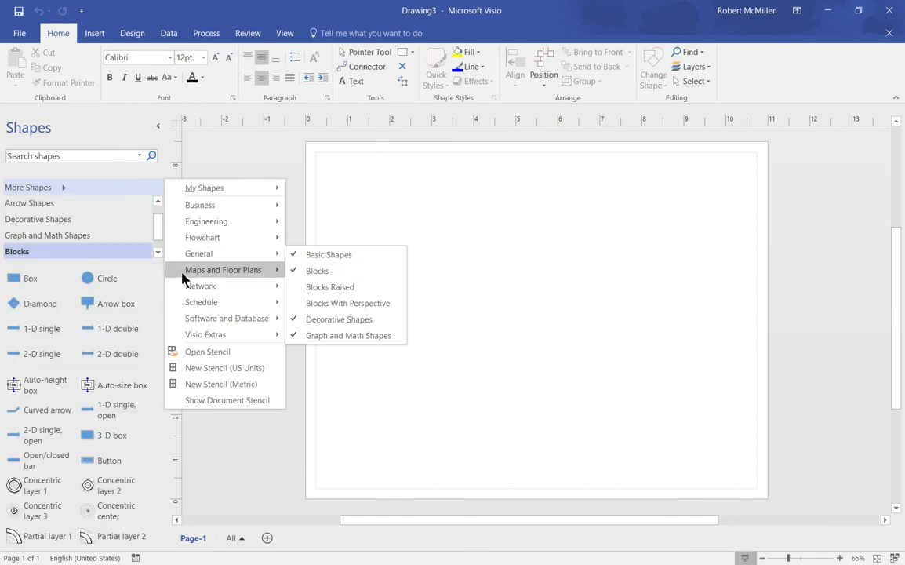
pyautogui.click(74, 259)
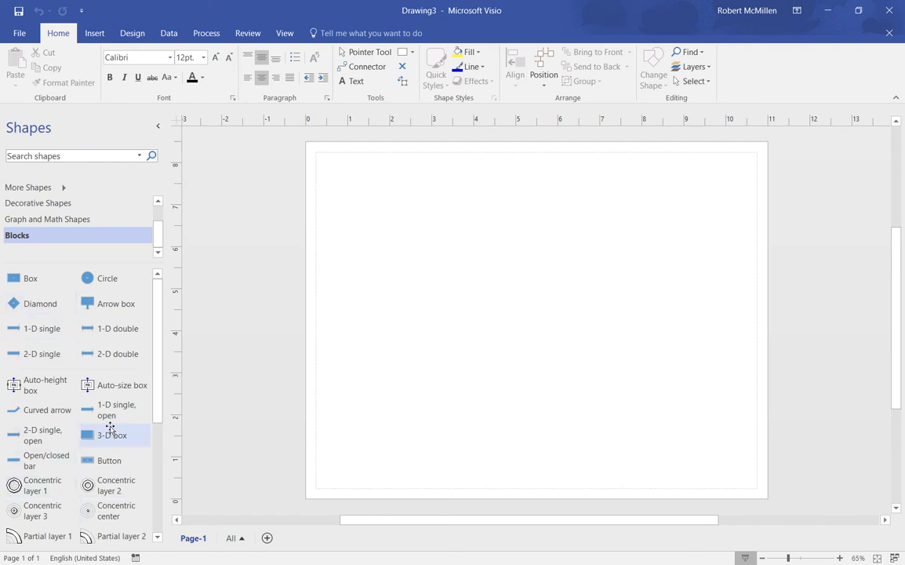
# - From Decorative Shapes, place a moon upper left, a heart centre and a vertical scroll upper right
pyautogui.click(73, 205)
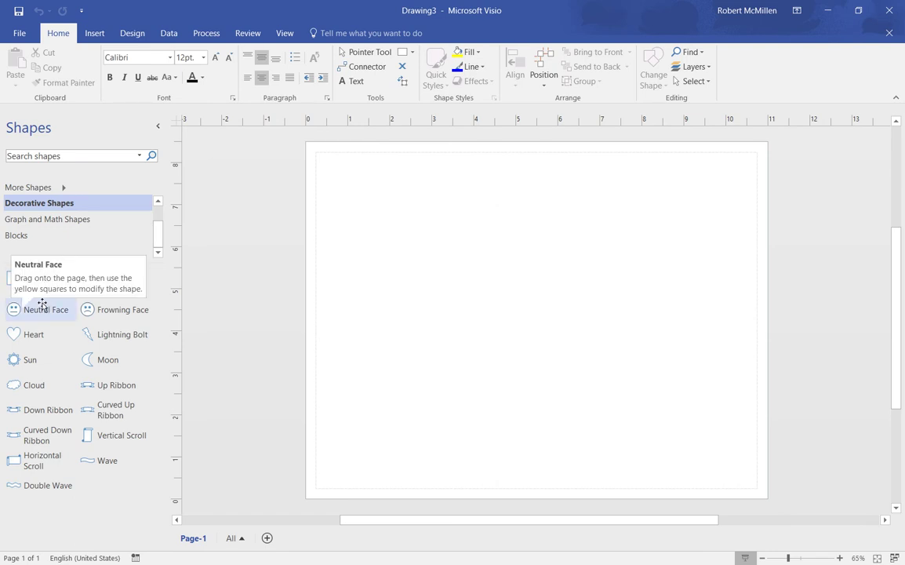
pyautogui.moveTo(107, 361); pyautogui.dragTo(422, 233)
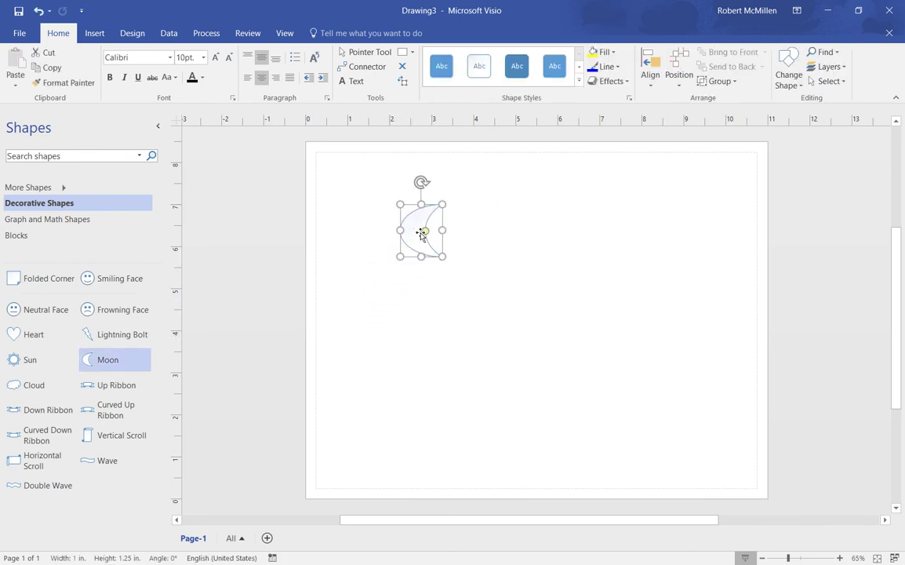
pyautogui.click(461, 318)
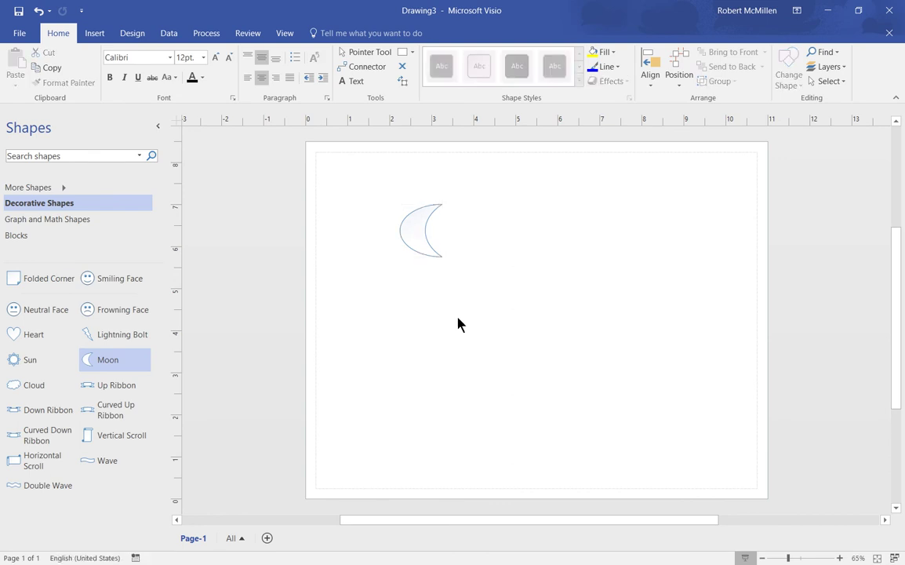
pyautogui.moveTo(14, 337); pyautogui.dragTo(576, 331)
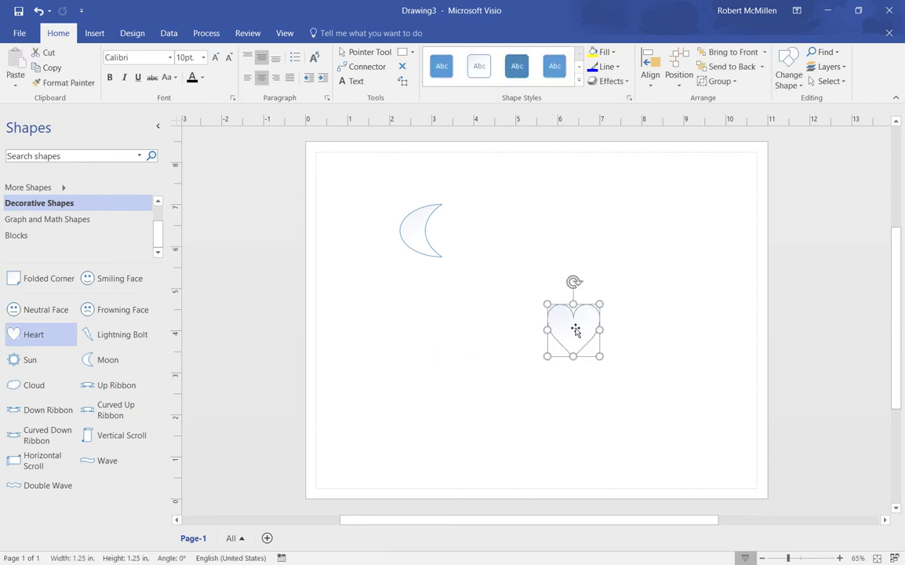
pyautogui.click(473, 336)
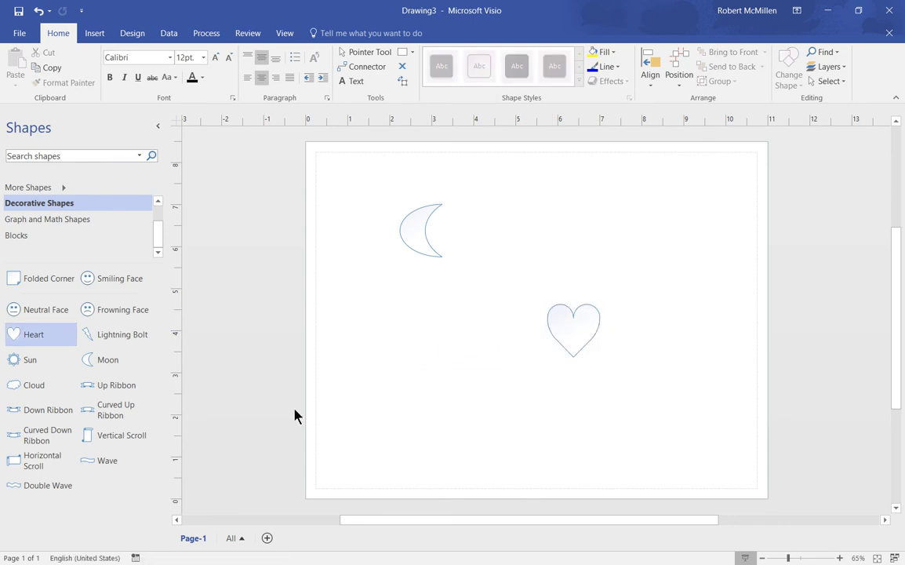
pyautogui.moveTo(93, 436); pyautogui.dragTo(633, 239)
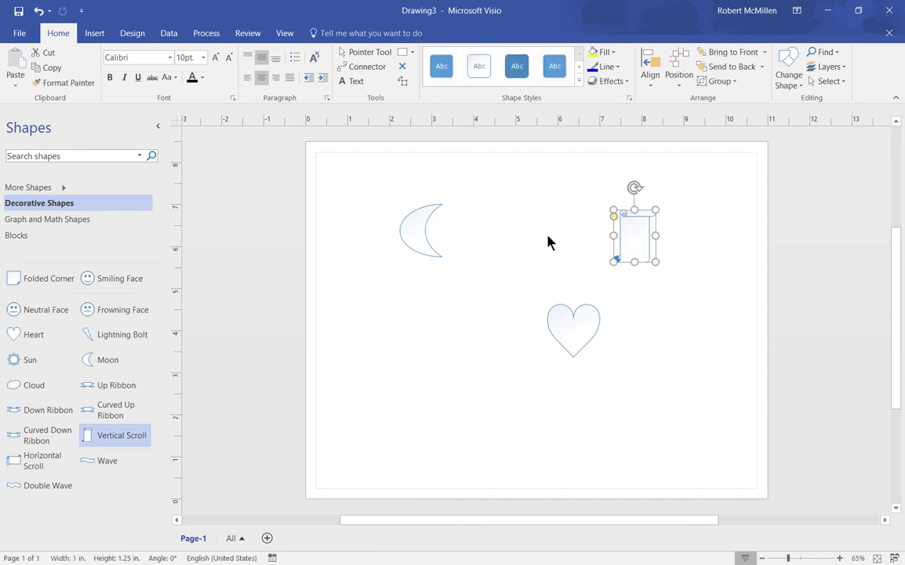
pyautogui.click(547, 242)
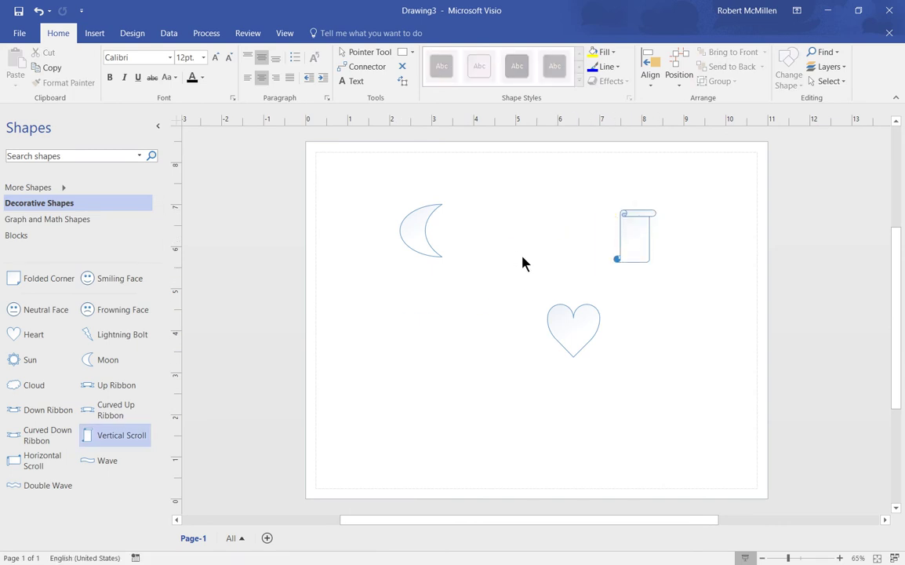
# - Nudge the heart left and set the moon level with the scroll
pyautogui.moveTo(570, 325); pyautogui.dragTo(533, 329)
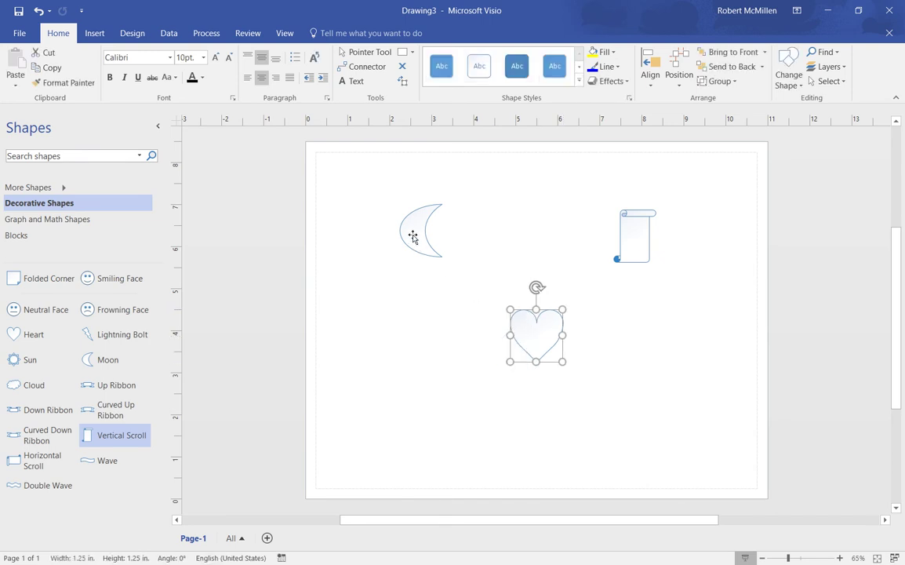
pyautogui.moveTo(413, 237)
pyautogui.mouseDown()
pyautogui.moveTo(408, 299)
pyautogui.moveTo(420, 308)
pyautogui.moveTo(419, 230)
pyautogui.mouseUp()
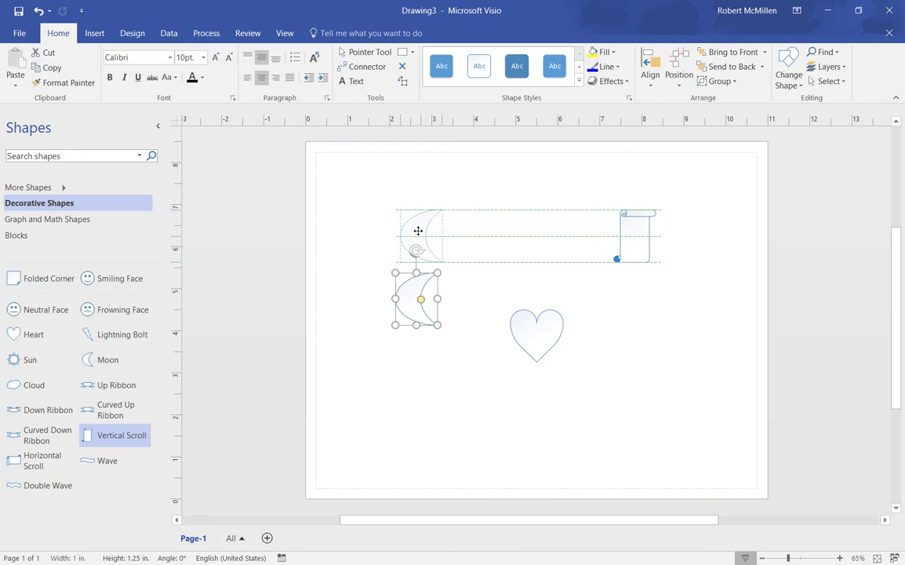
pyautogui.moveTo(418, 231); pyautogui.dragTo(420, 232)
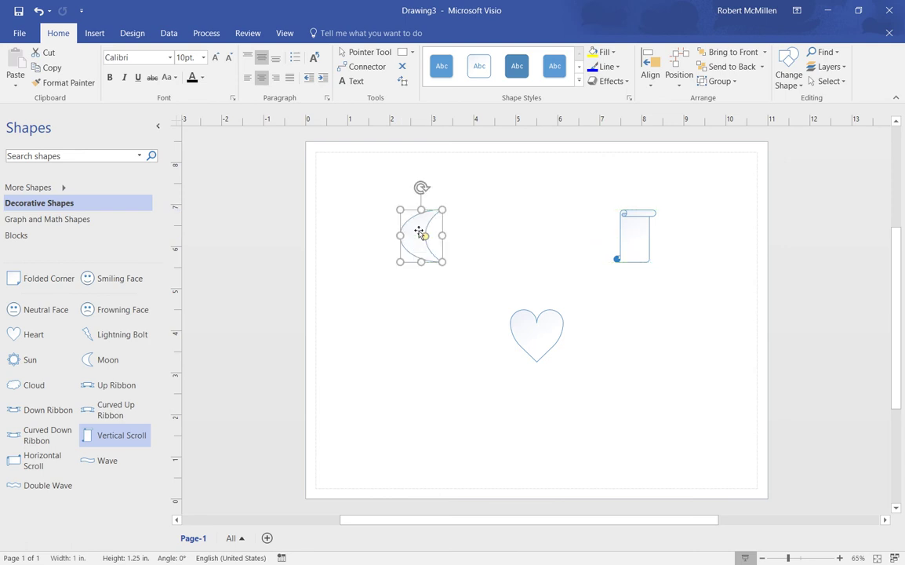
# - Move the vertical scroll left so it sits centred directly above the heart
pyautogui.click(527, 233)
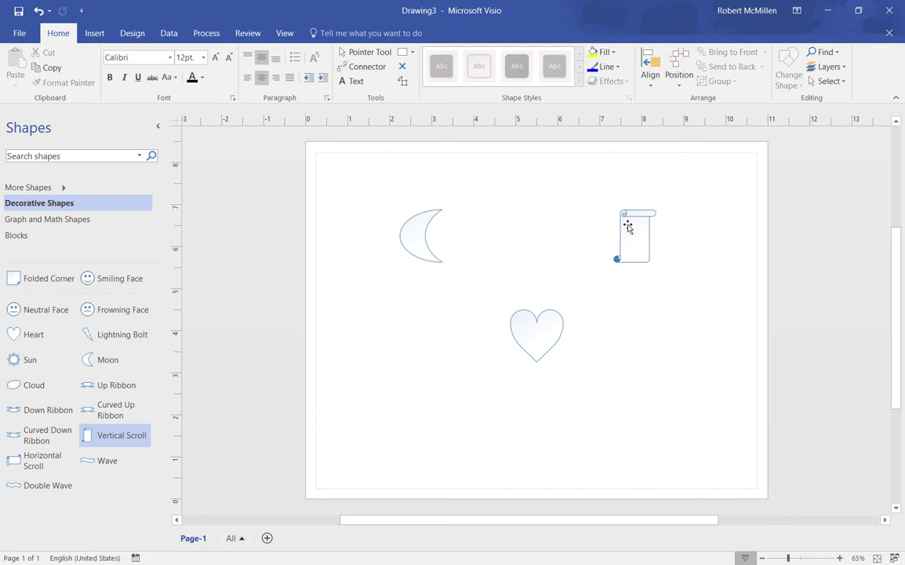
pyautogui.click(628, 226)
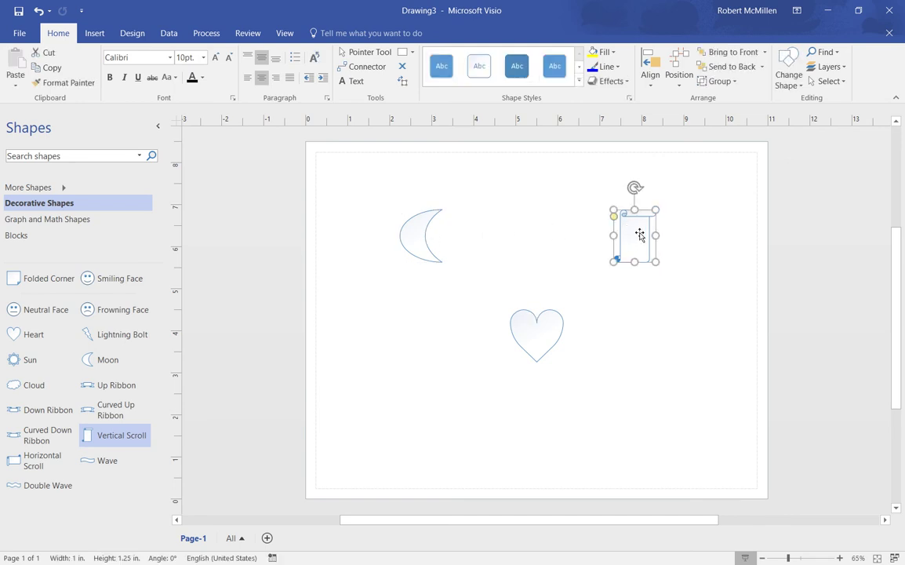
pyautogui.moveTo(640, 234); pyautogui.dragTo(538, 239)
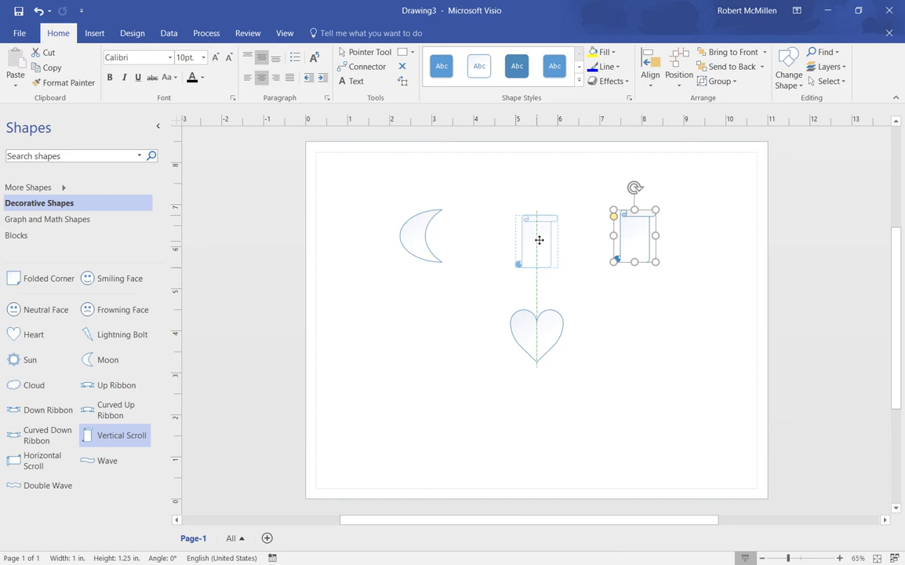
pyautogui.moveTo(539, 240); pyautogui.dragTo(539, 240)
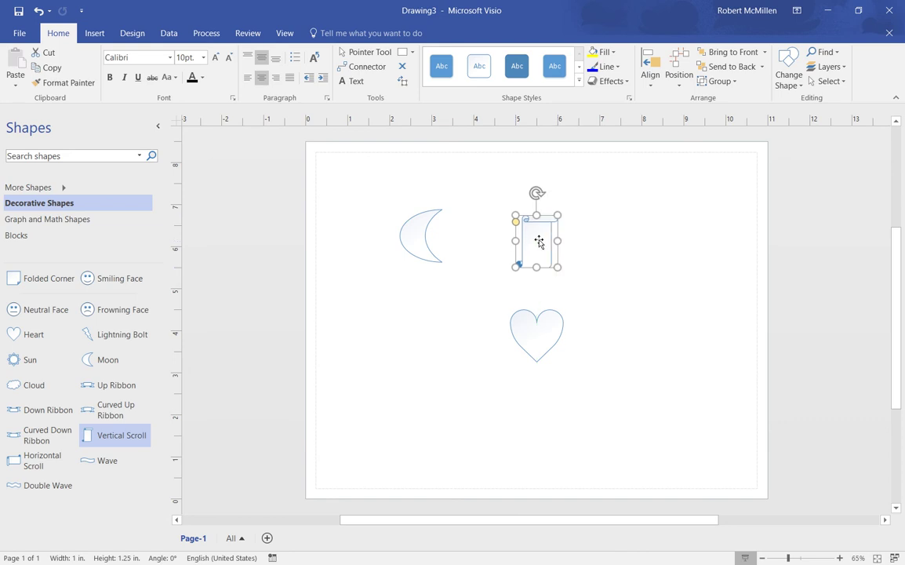
pyautogui.click(620, 252)
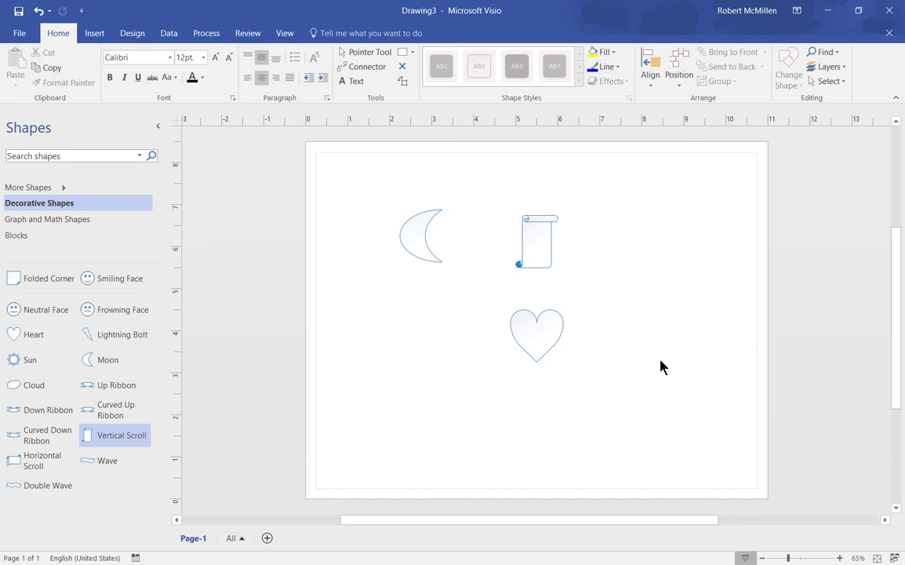
# - Copy the heart shape
pyautogui.click(533, 335)
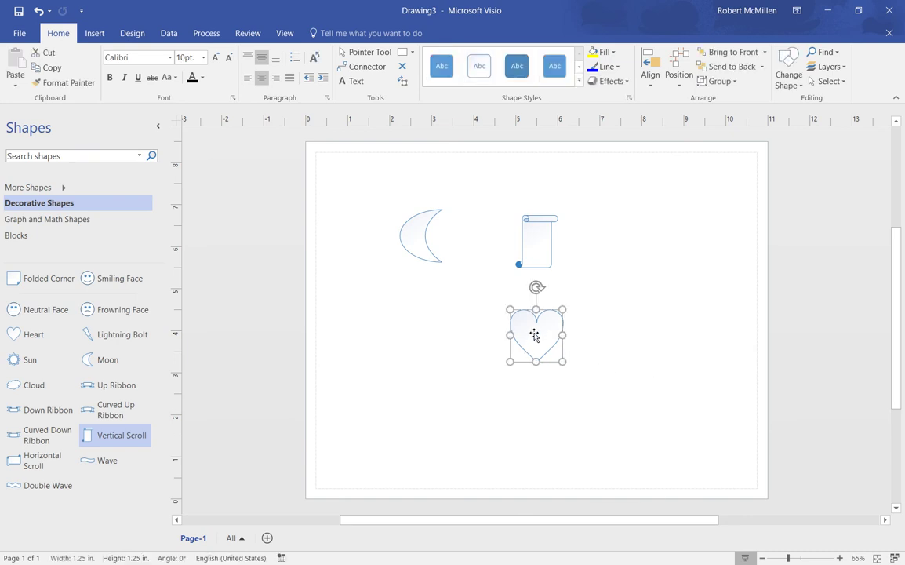
pyautogui.rightClick(534, 335)
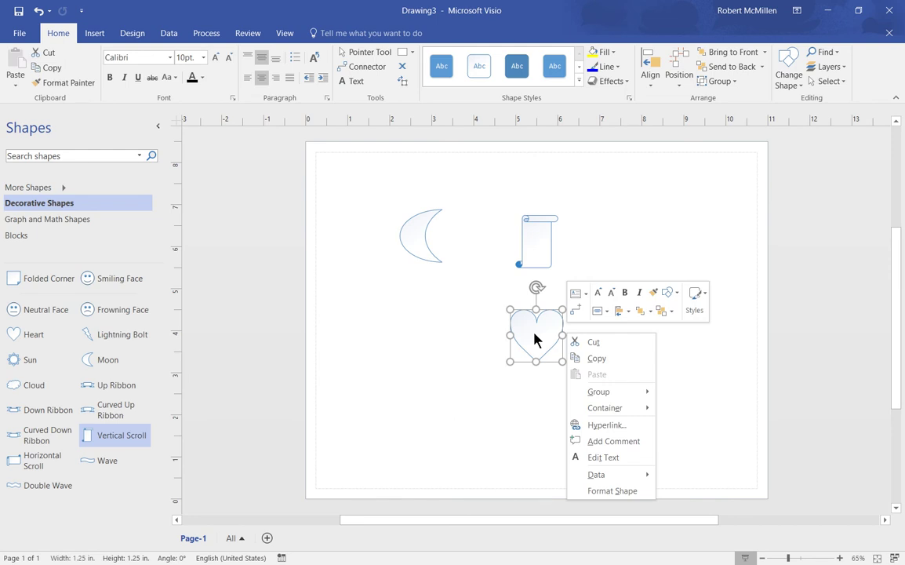
pyautogui.click(598, 357)
pyautogui.click(612, 263)
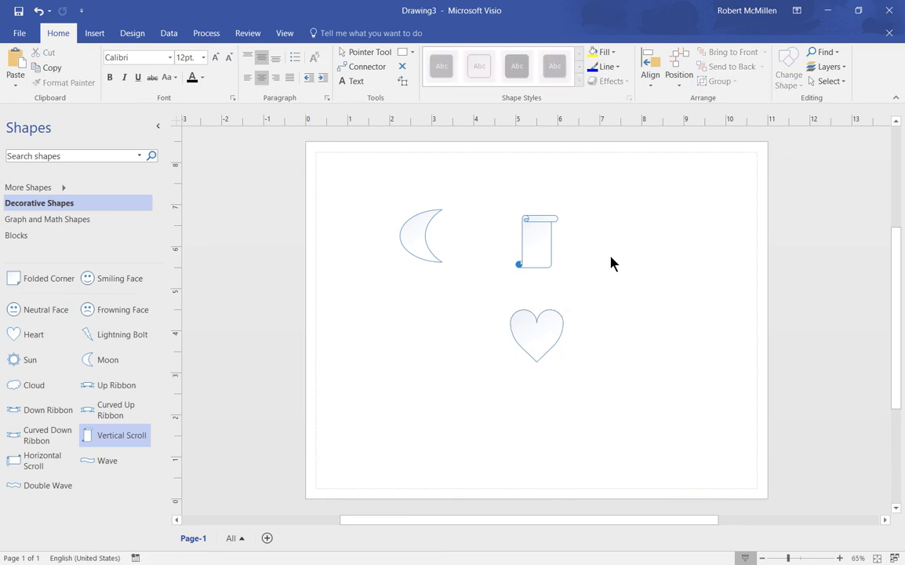
# - Paste three heart copies at upper, middle and lower right spots beside the scroll
pyautogui.rightClick(605, 229)
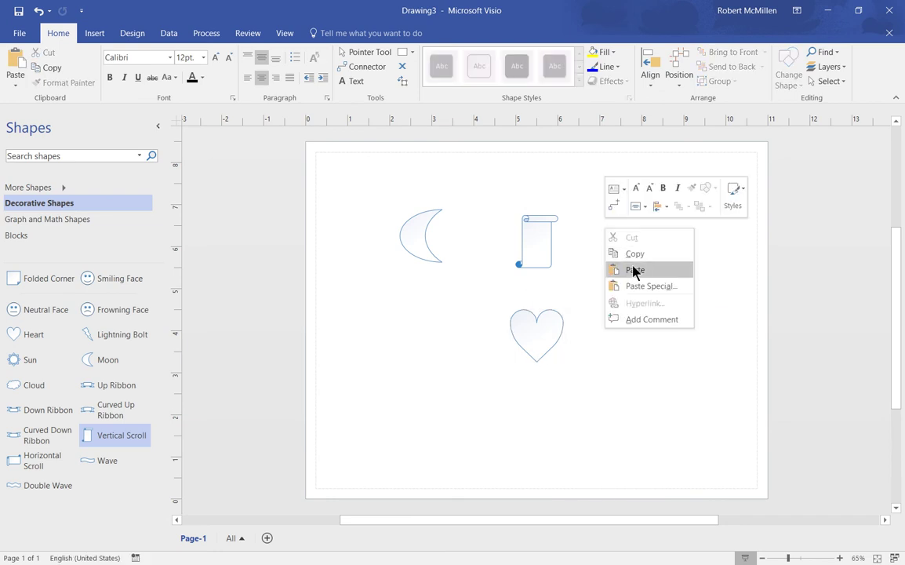
pyautogui.click(634, 271)
pyautogui.rightClick(618, 286)
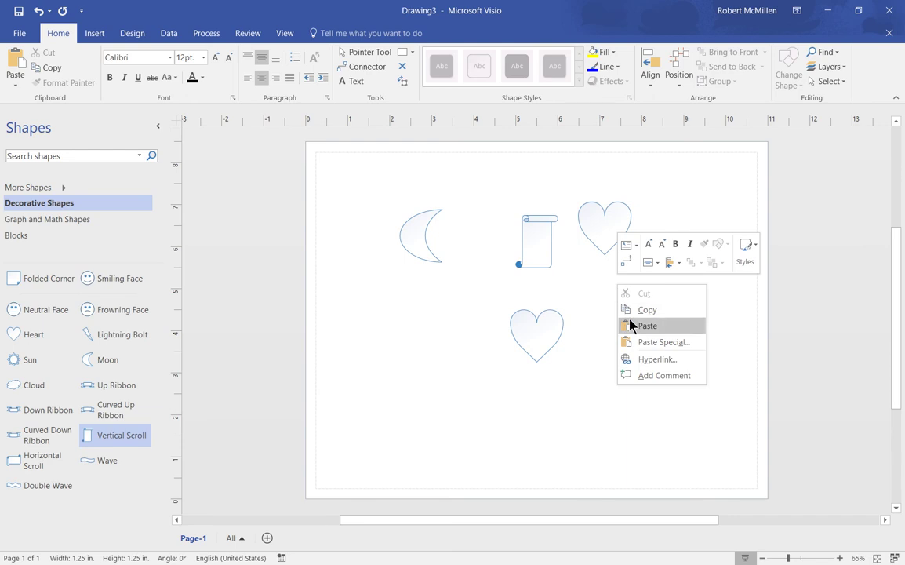
pyautogui.click(630, 325)
pyautogui.rightClick(599, 355)
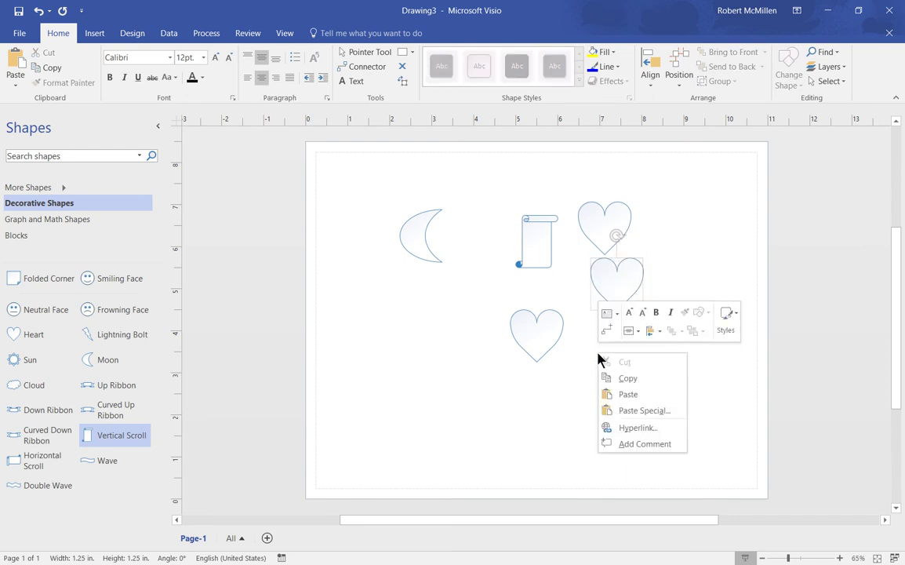
pyautogui.click(616, 395)
pyautogui.click(564, 410)
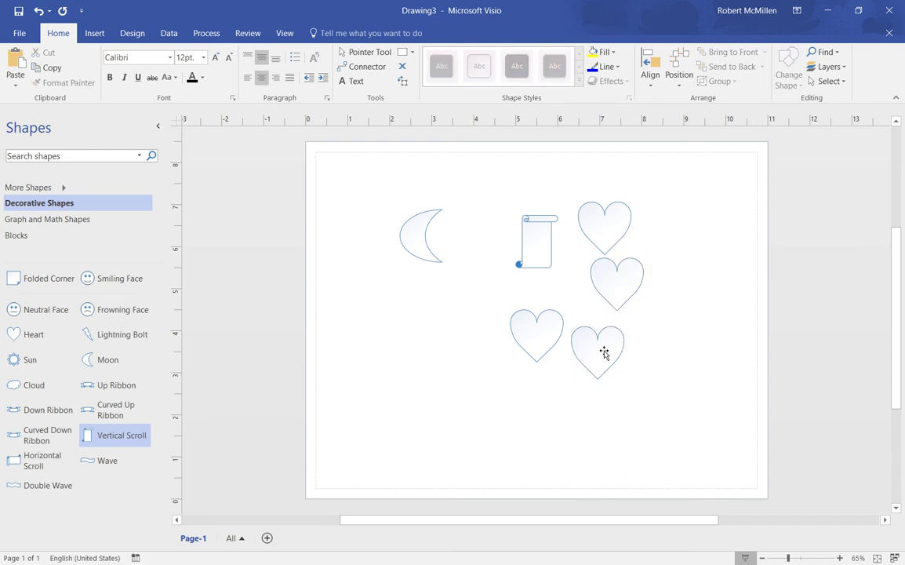
# - Align the three copied hearts into a vertical column
pyautogui.moveTo(604, 353); pyautogui.dragTo(624, 351)
pyautogui.moveTo(604, 218); pyautogui.dragTo(622, 218)
pyautogui.click(693, 390)
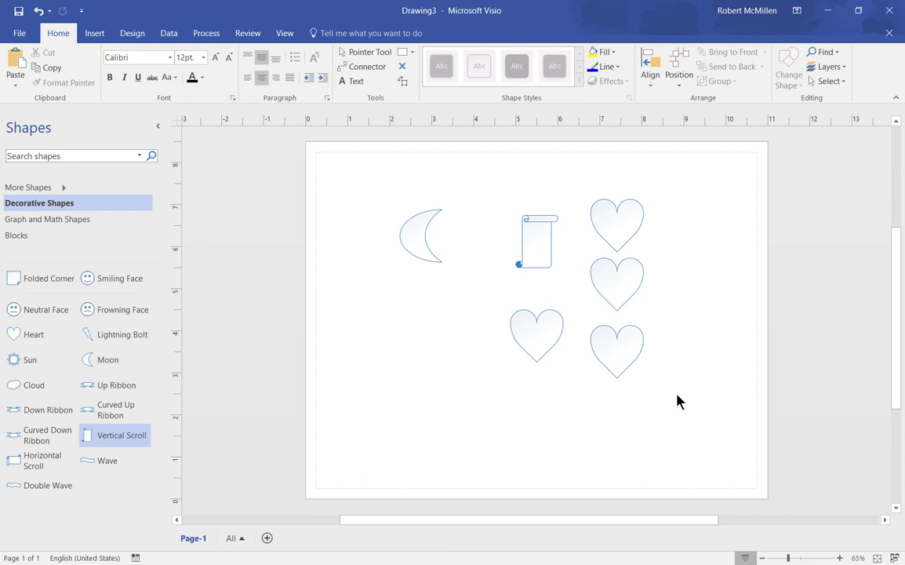
# - Copy the three-heart column and paste a duplicate column level beside it
pyautogui.moveTo(677, 394); pyautogui.dragTo(565, 178)
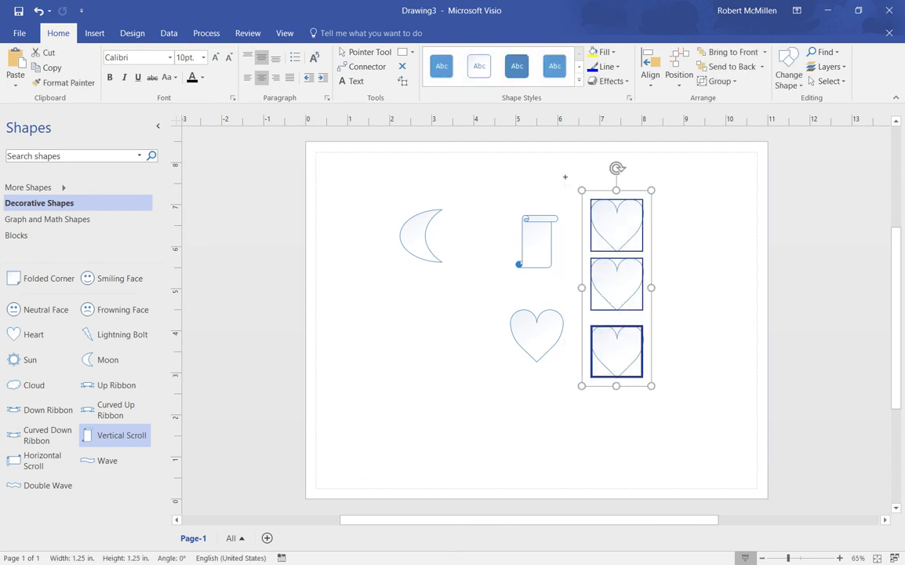
pyautogui.rightClick(620, 226)
pyautogui.click(658, 252)
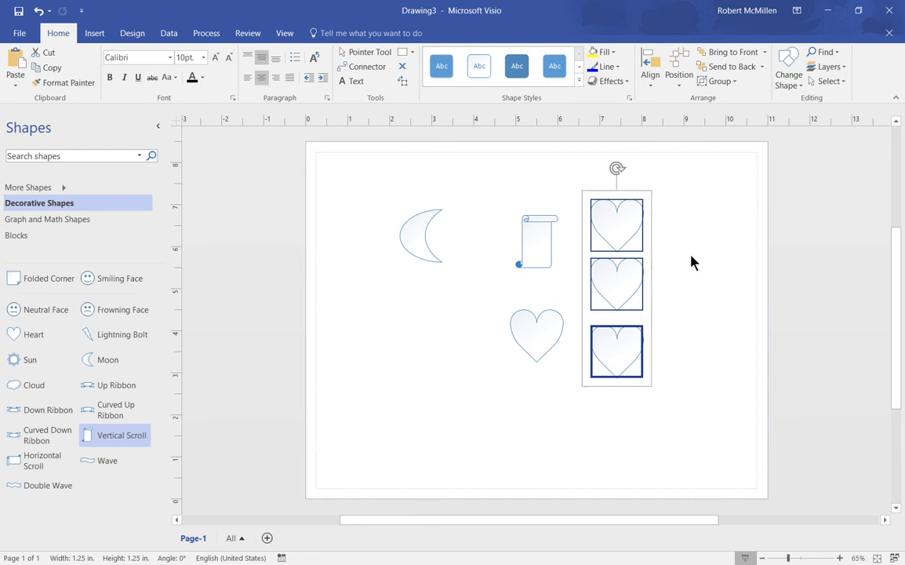
pyautogui.click(691, 262)
pyautogui.hotkey('ctrl', 'v')
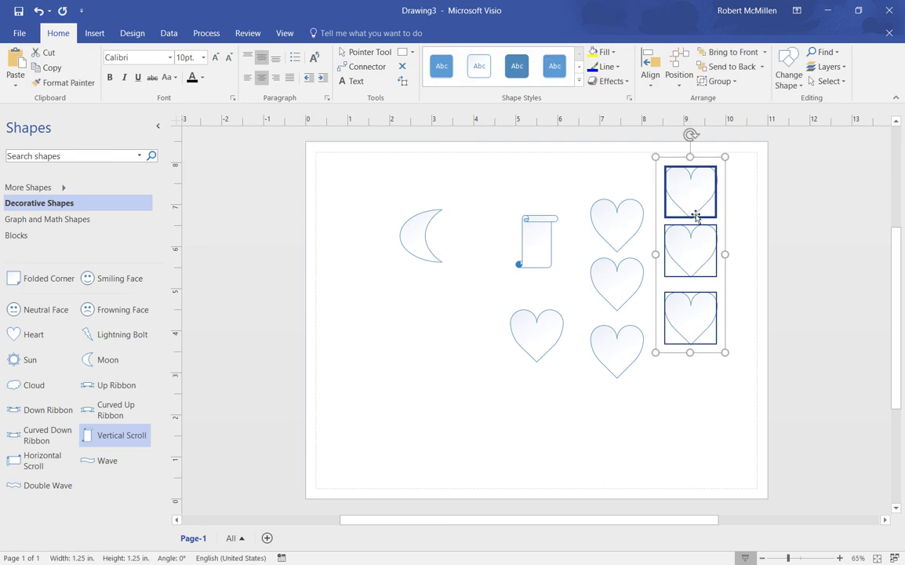
pyautogui.moveTo(697, 201); pyautogui.dragTo(696, 229)
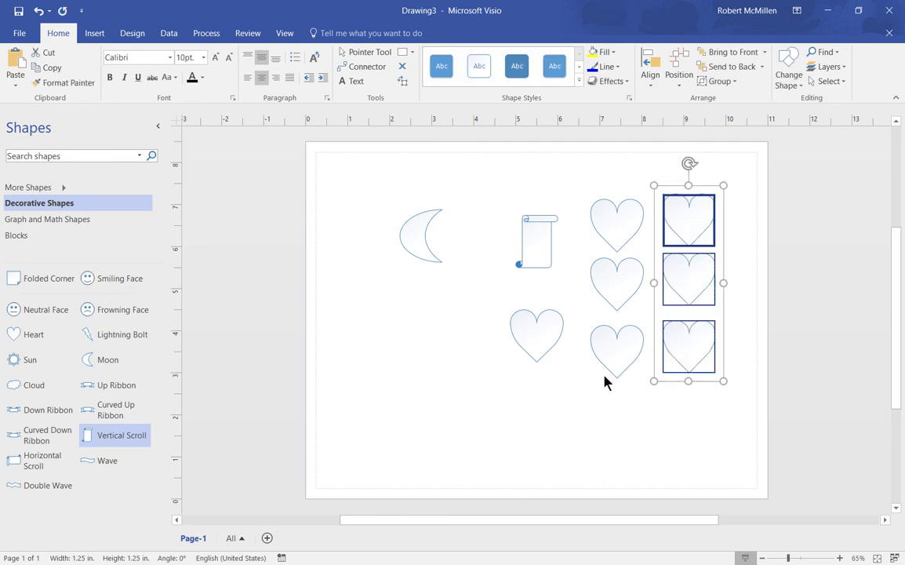
pyautogui.click(589, 414)
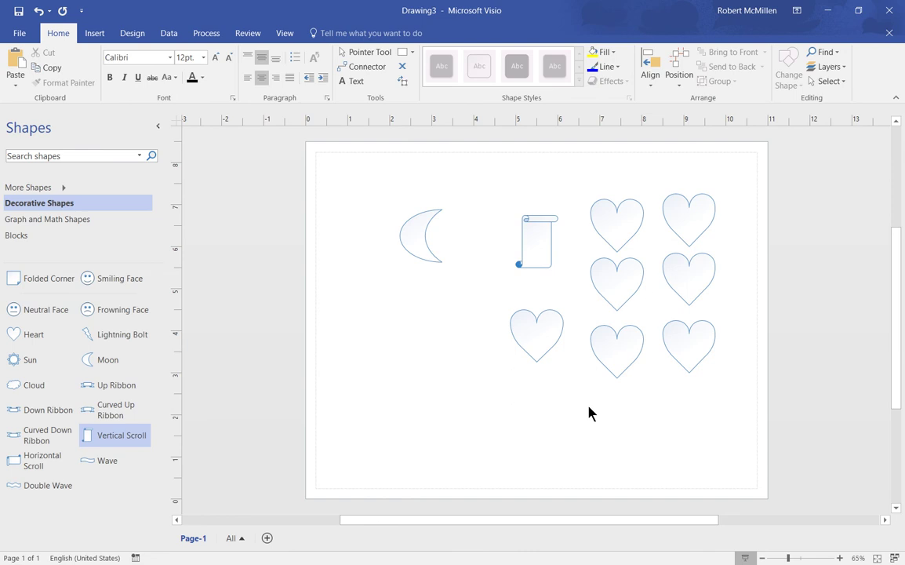
# - Cut the top heart from both right-hand columns, leaving a two-by-two block
pyautogui.rightClick(613, 224)
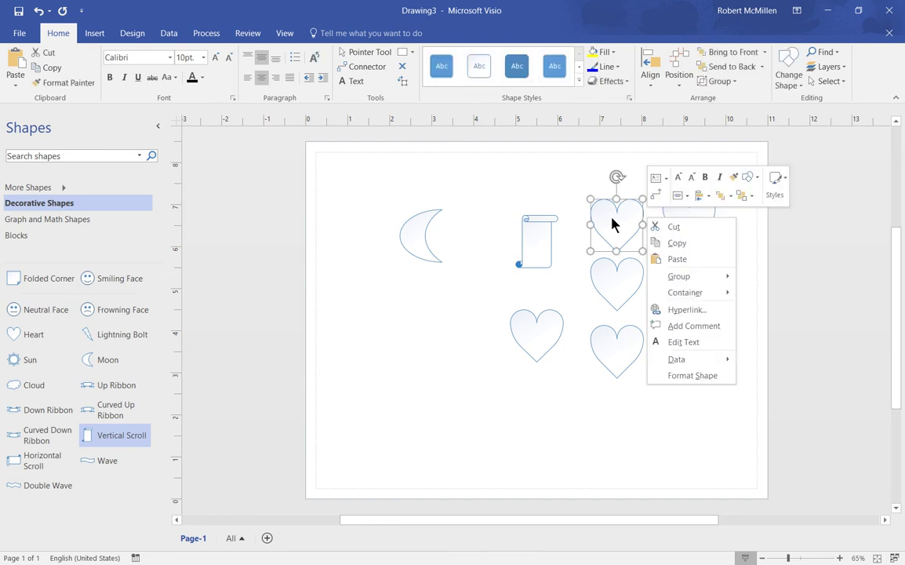
pyautogui.click(671, 227)
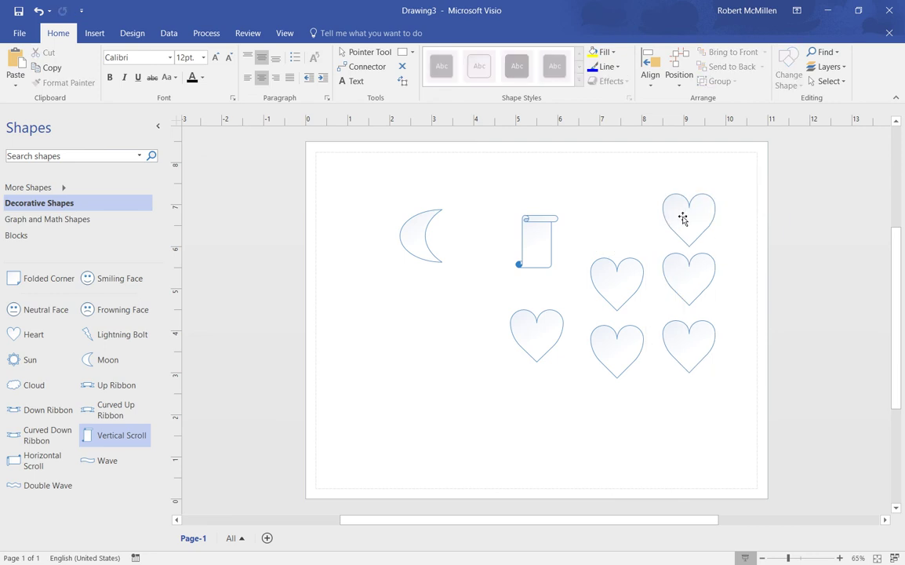
pyautogui.rightClick(681, 222)
pyautogui.click(725, 228)
pyautogui.rightClick(622, 277)
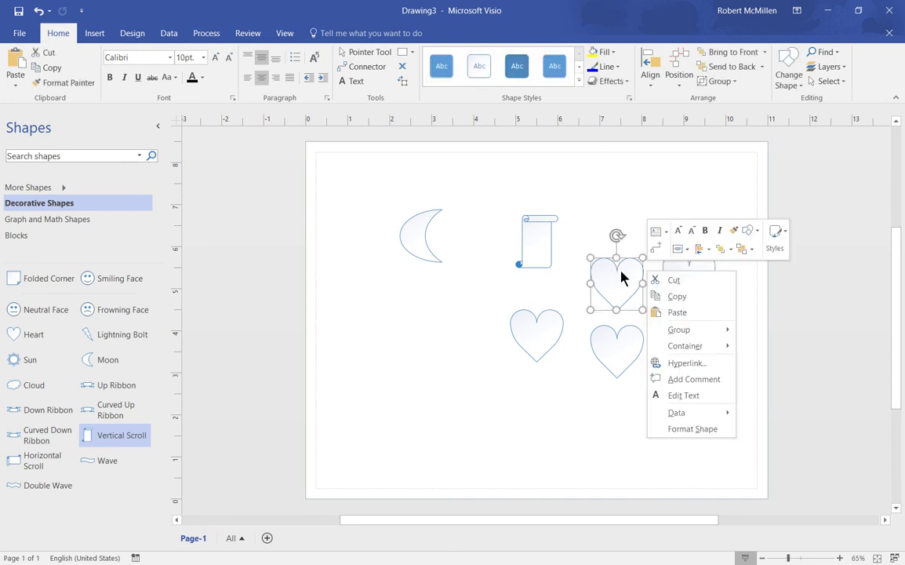
# - Add the comment 'Thanks for visiting' to the top-left heart and reopen it to check
pyautogui.click(694, 379)
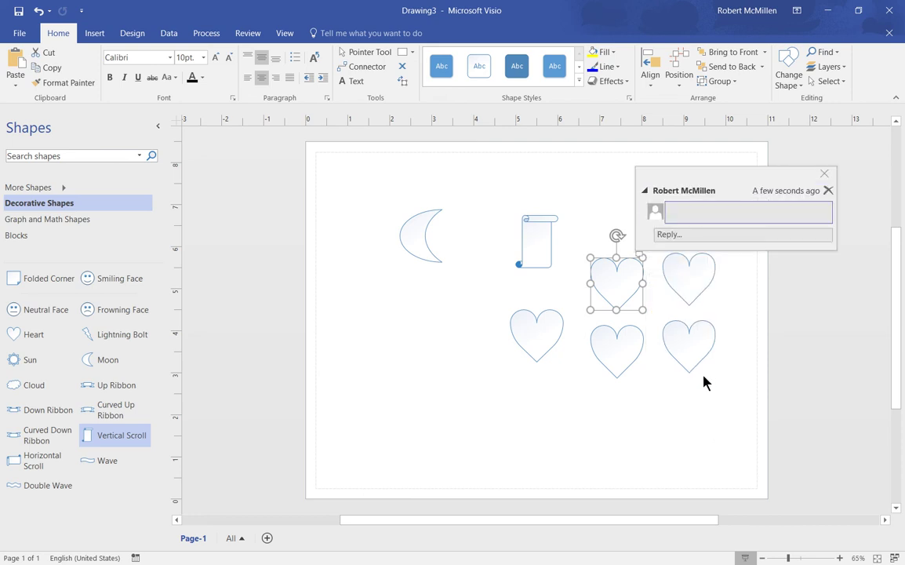
pyautogui.write('Thanks for visiting')
pyautogui.click(625, 436)
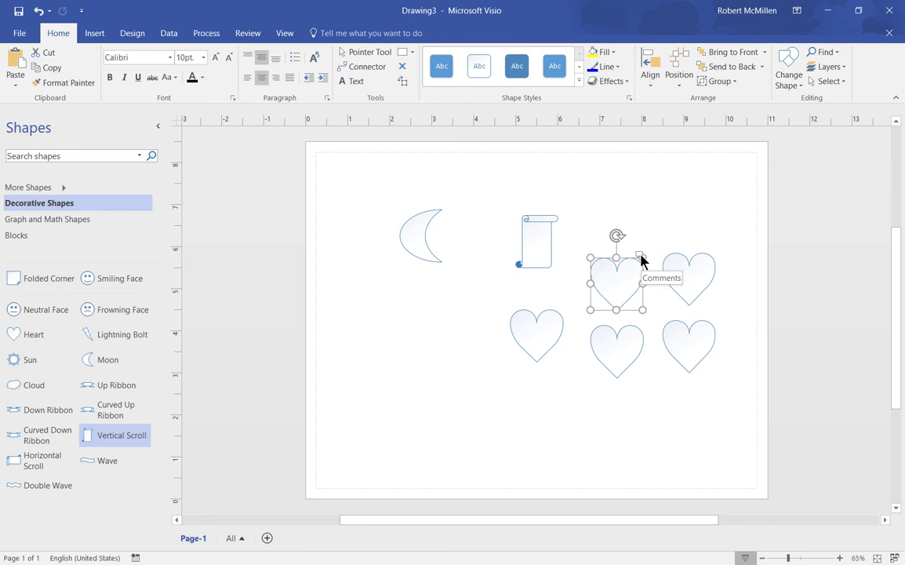
pyautogui.click(675, 232)
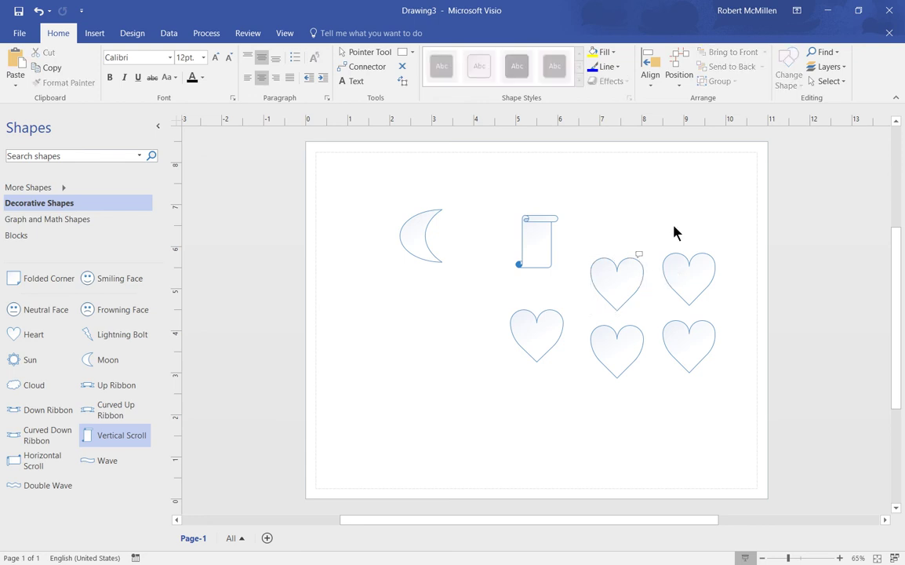
pyautogui.click(639, 254)
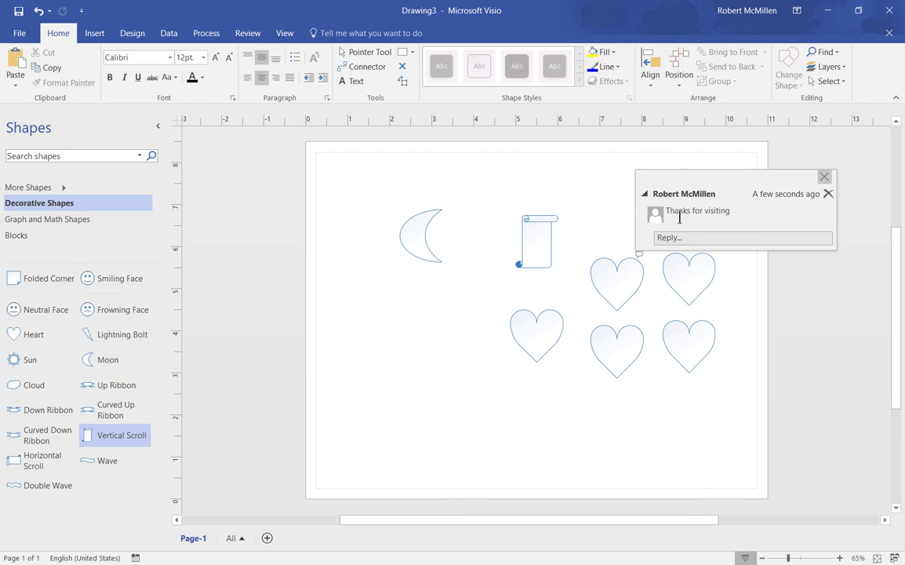
# - In Format Shape's Fill settings, colour the heart's first gradient stop orange
pyautogui.click(616, 280)
pyautogui.rightClick(618, 283)
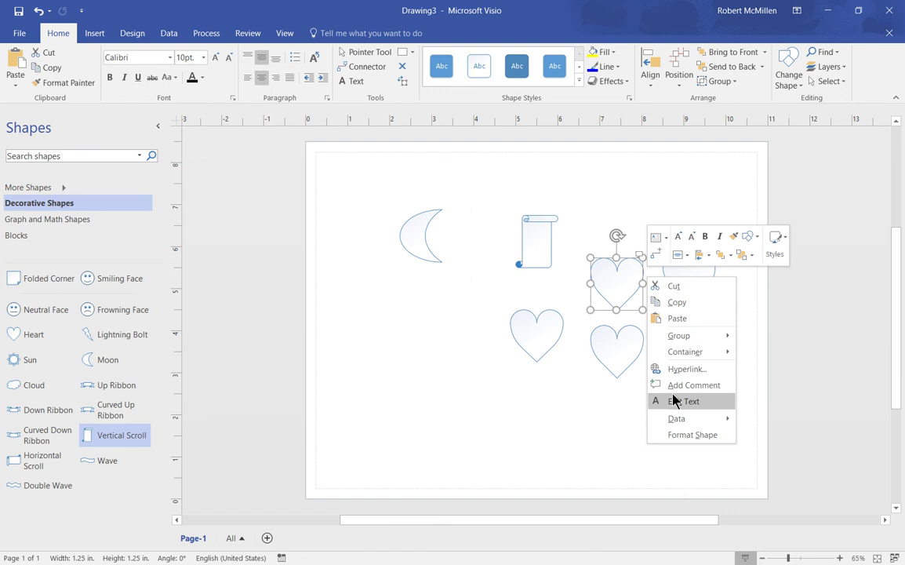
pyautogui.moveTo(673, 423)
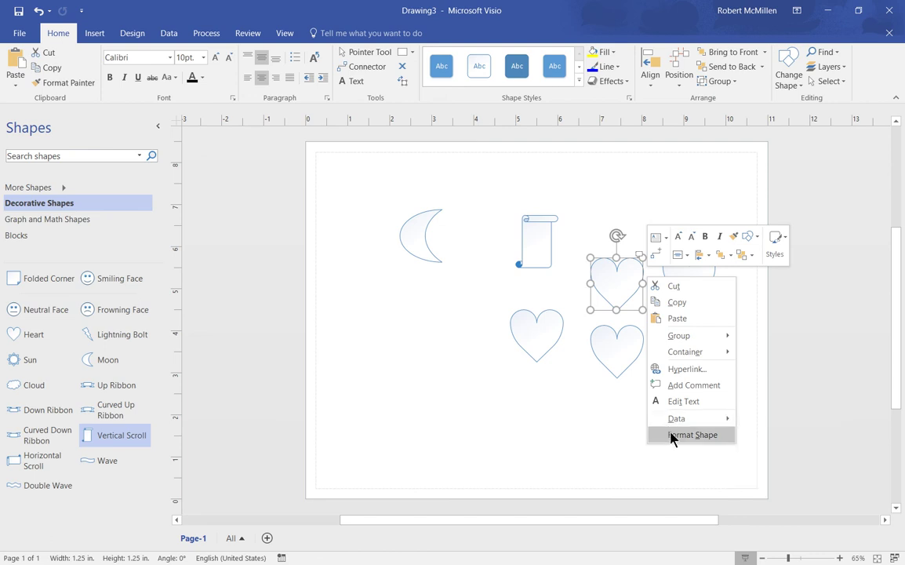
pyautogui.click(673, 436)
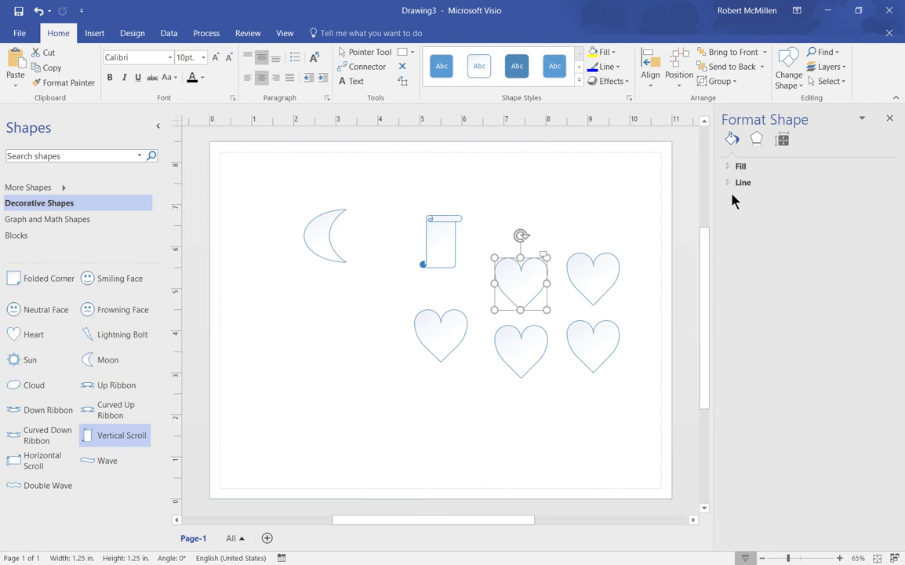
pyautogui.click(742, 166)
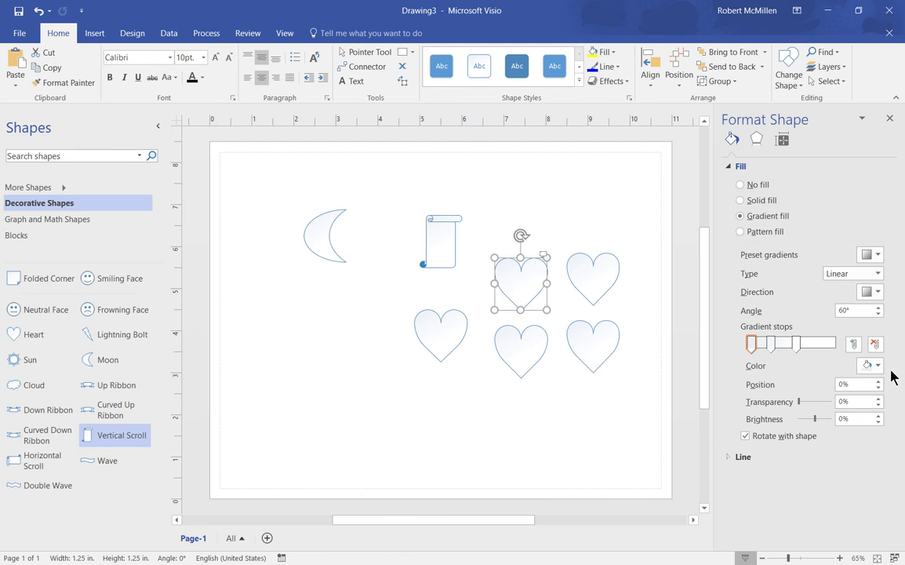
pyautogui.click(877, 366)
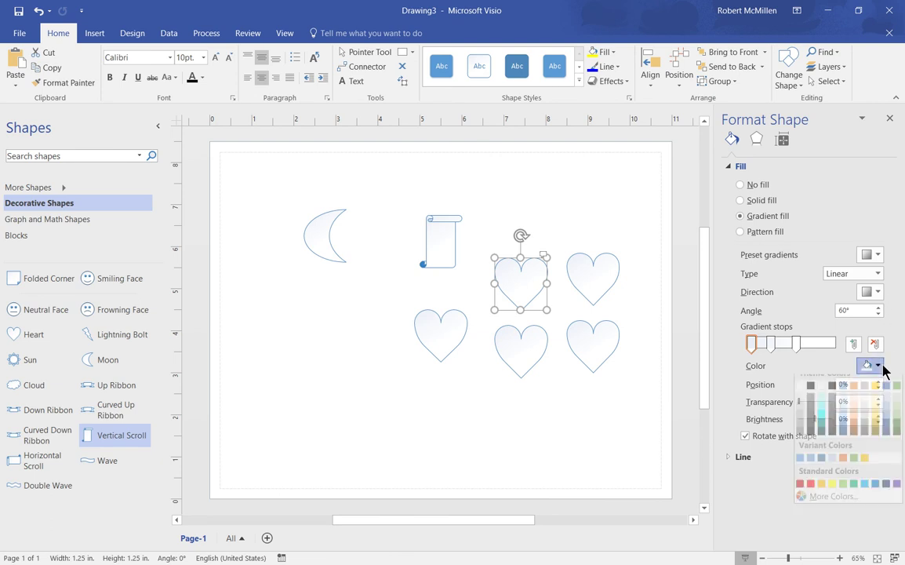
pyautogui.click(856, 399)
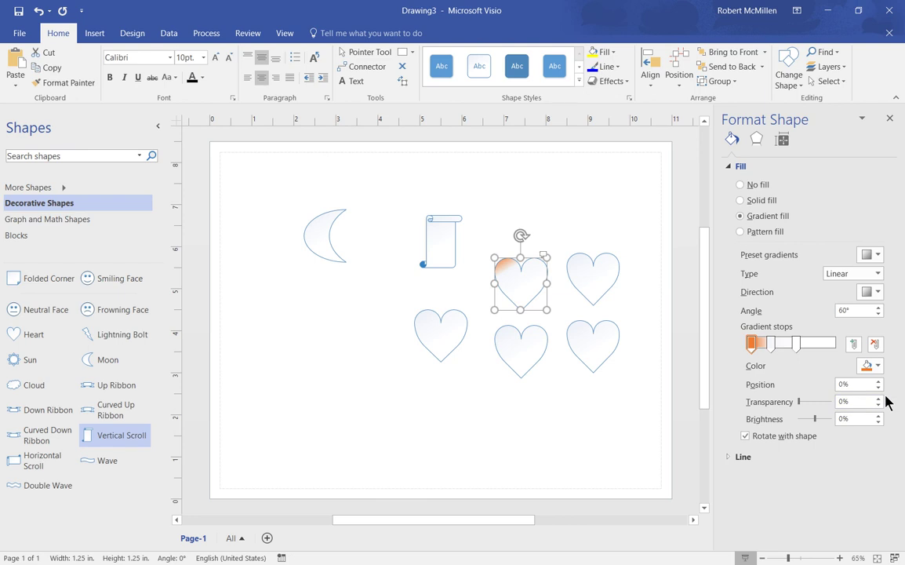
pyautogui.press('Escape')
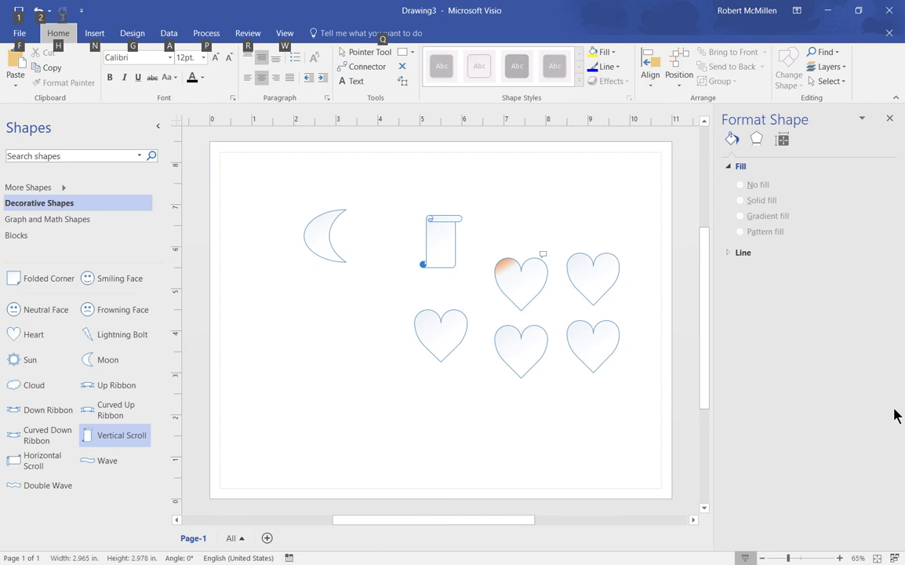
# - Close the Format Shape pane to show the full page with the orange-tinted heart
pyautogui.click(890, 119)
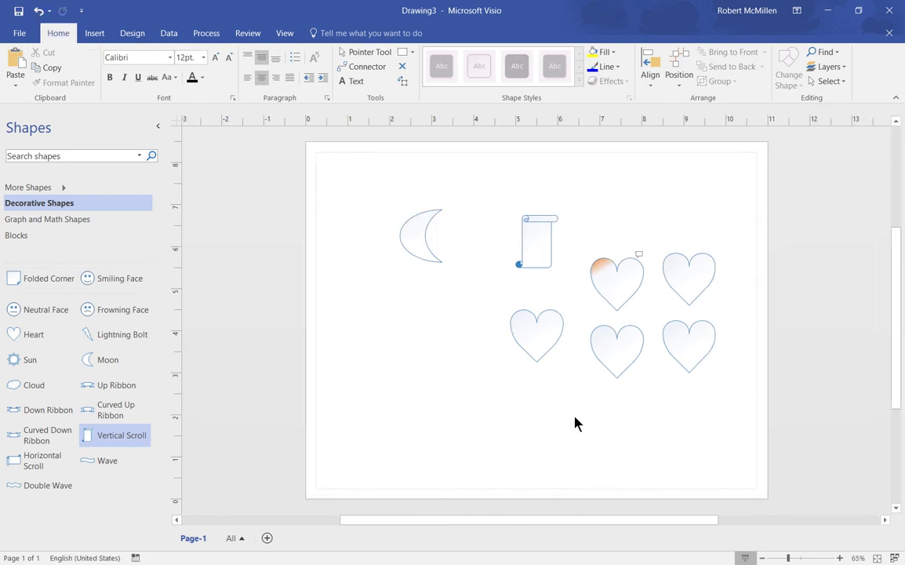